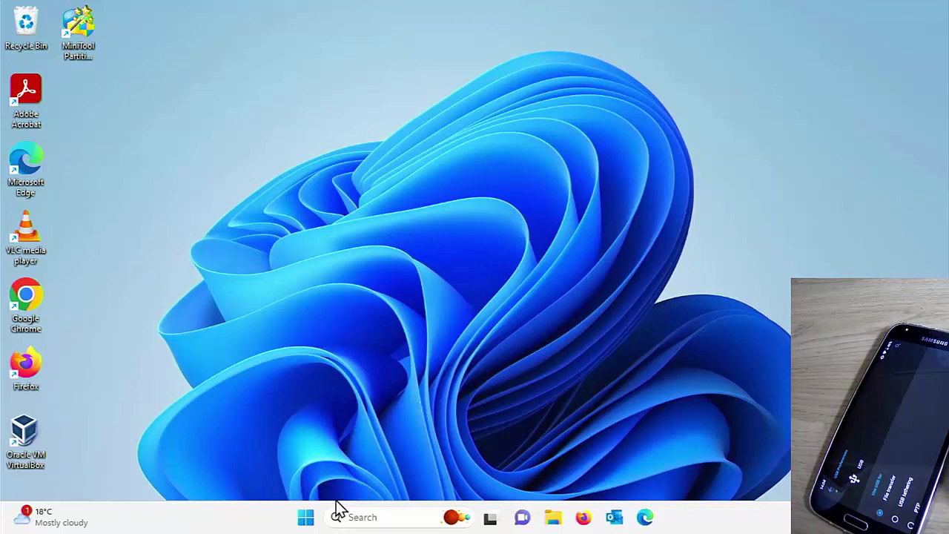
# Step: Launch Microsoft Photos by searching 'photos' in the Start menu
pyautogui.click(297, 522)
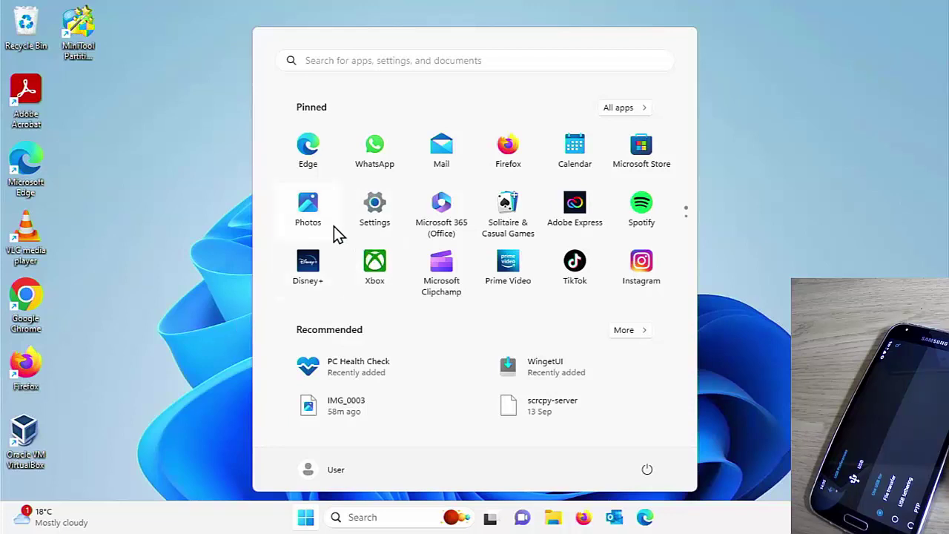
pyautogui.write('photo')
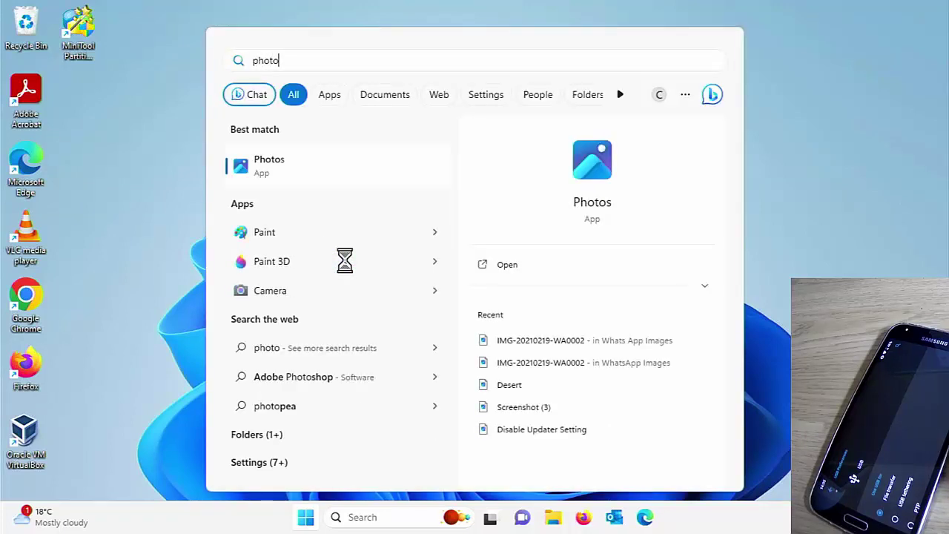
pyautogui.write('s')
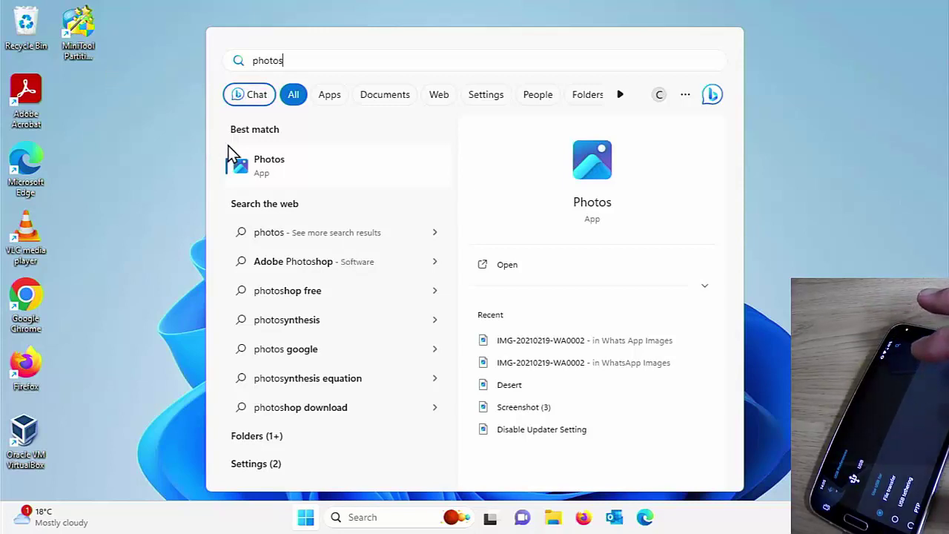
pyautogui.click(258, 178)
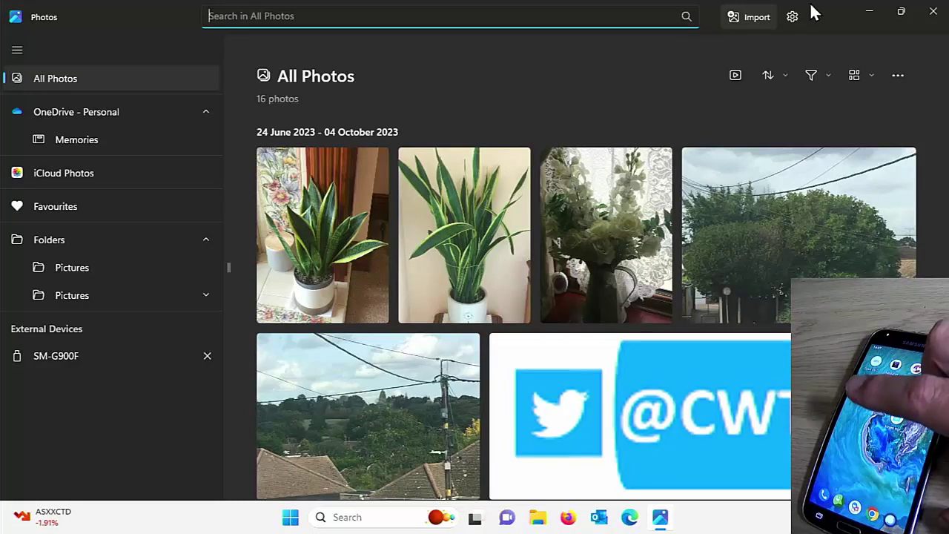
# Step: Open the SM-G900F phone as an import source, retrying until its 12 photos load
pyautogui.click(768, 24)
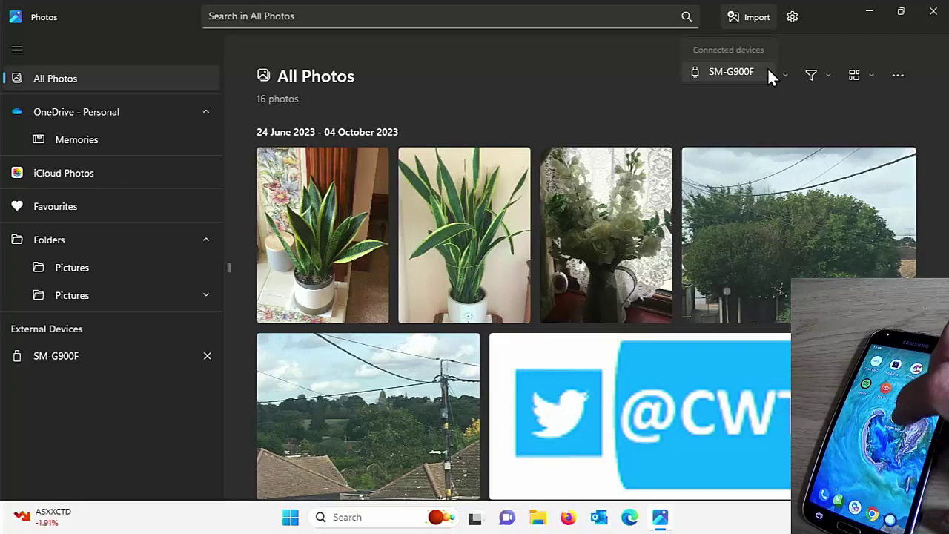
pyautogui.click(767, 72)
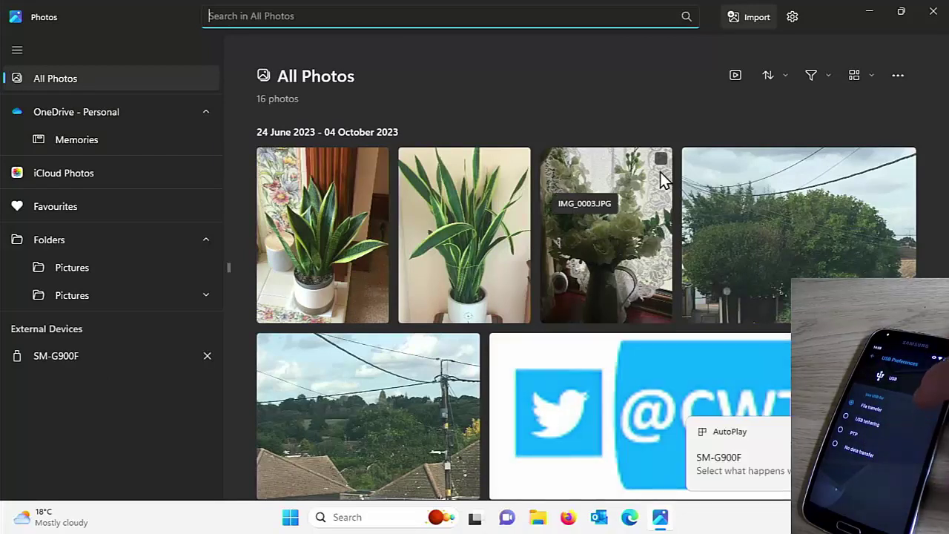
pyautogui.click(745, 19)
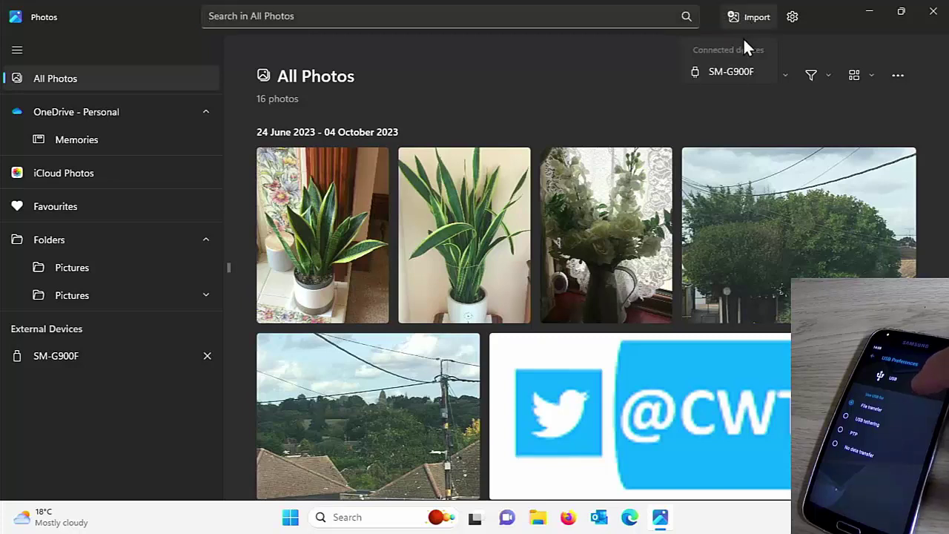
pyautogui.click(742, 71)
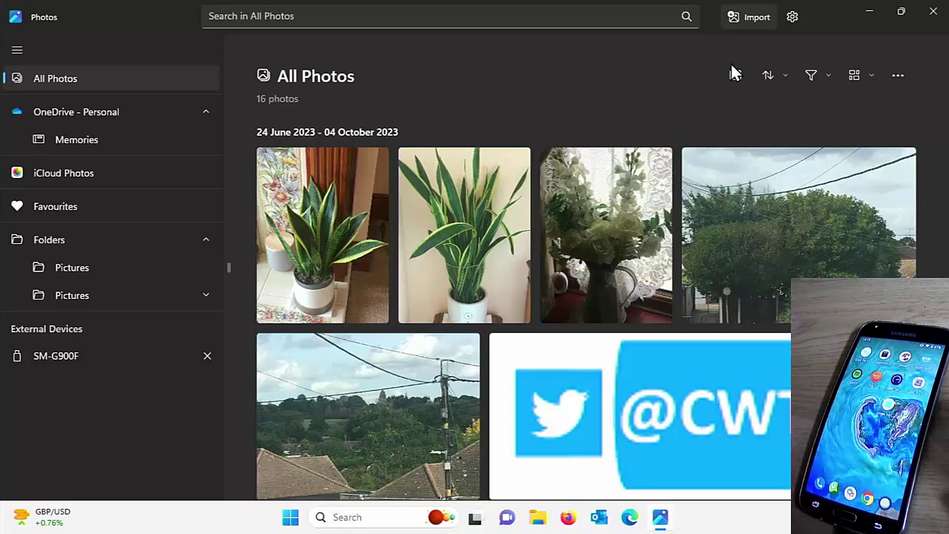
pyautogui.click(763, 16)
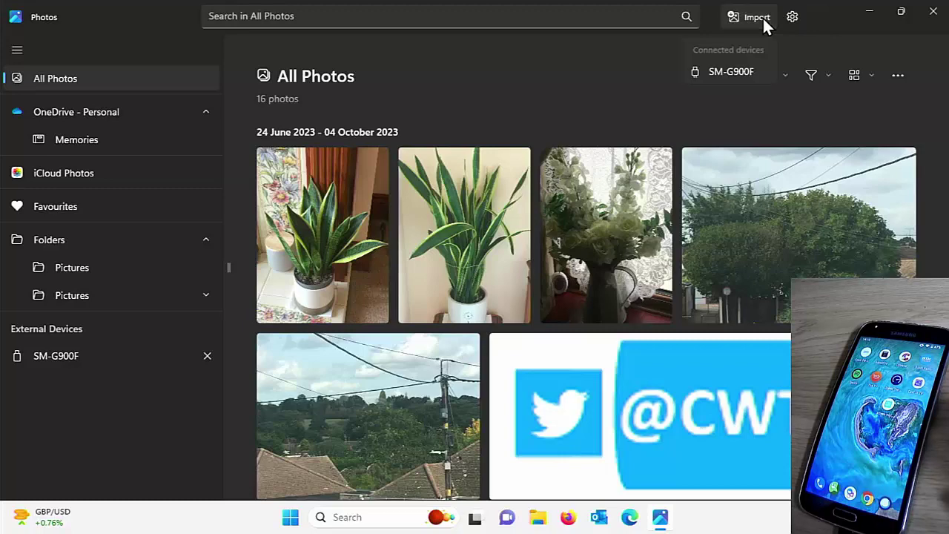
pyautogui.click(748, 65)
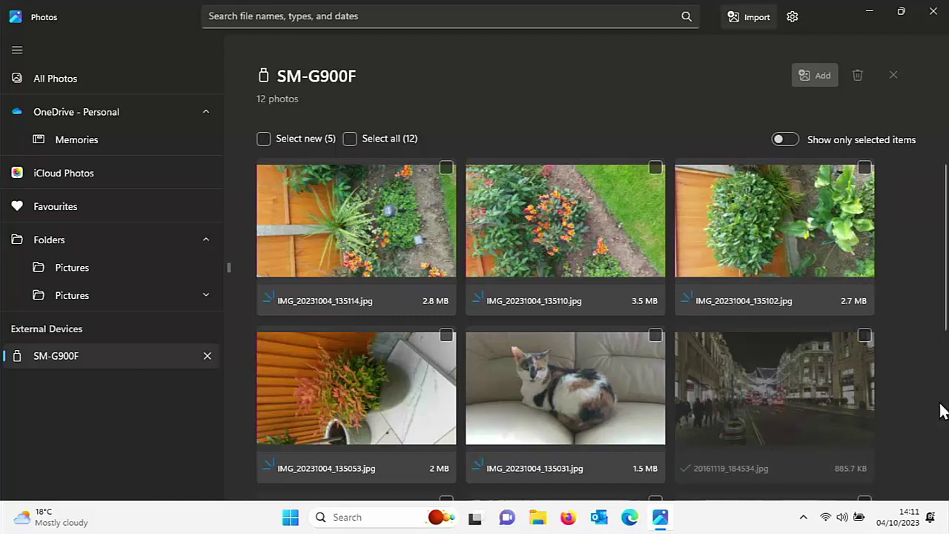
pyautogui.scroll(-5, 942, 411)
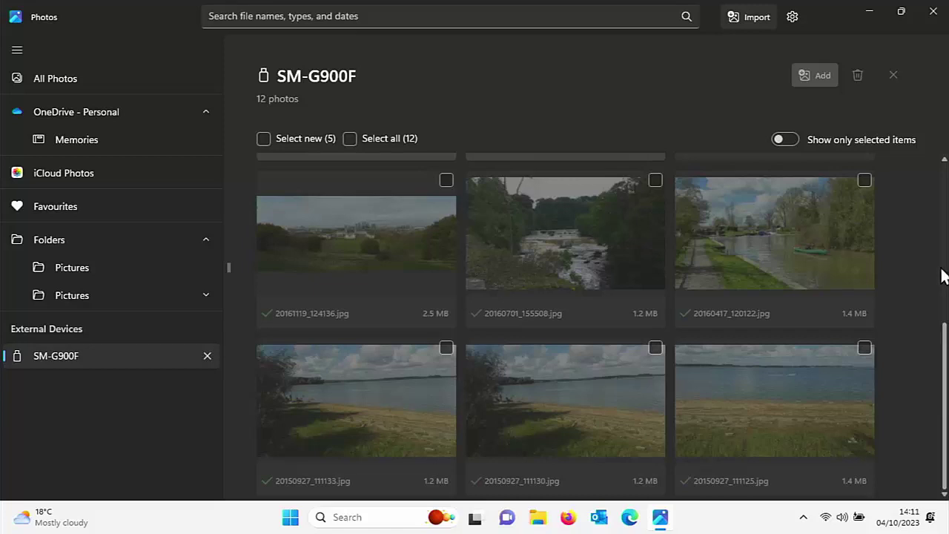
pyautogui.scroll(5, 942, 276)
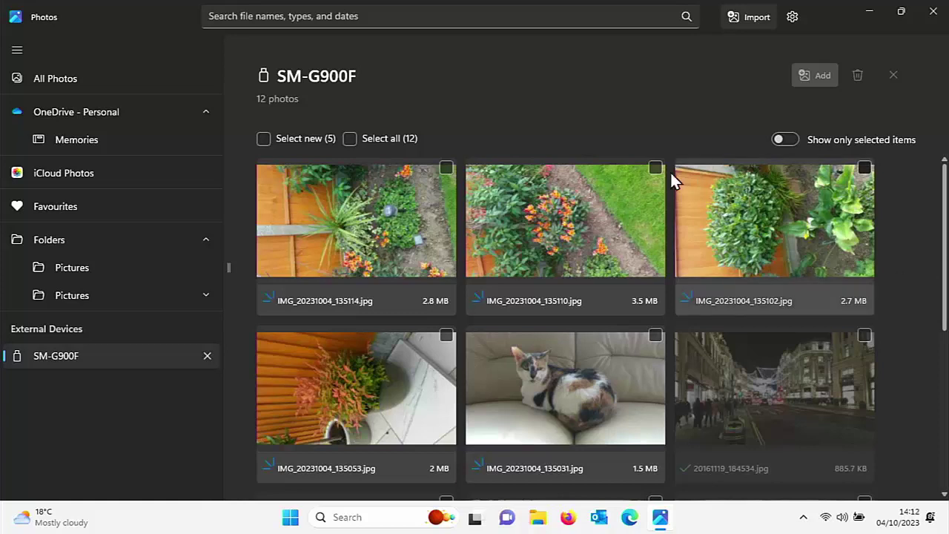
# Step: Clear Select all and Select new, then mark only the cat photo and IMG_20231004_135053.jpg
pyautogui.click(350, 139)
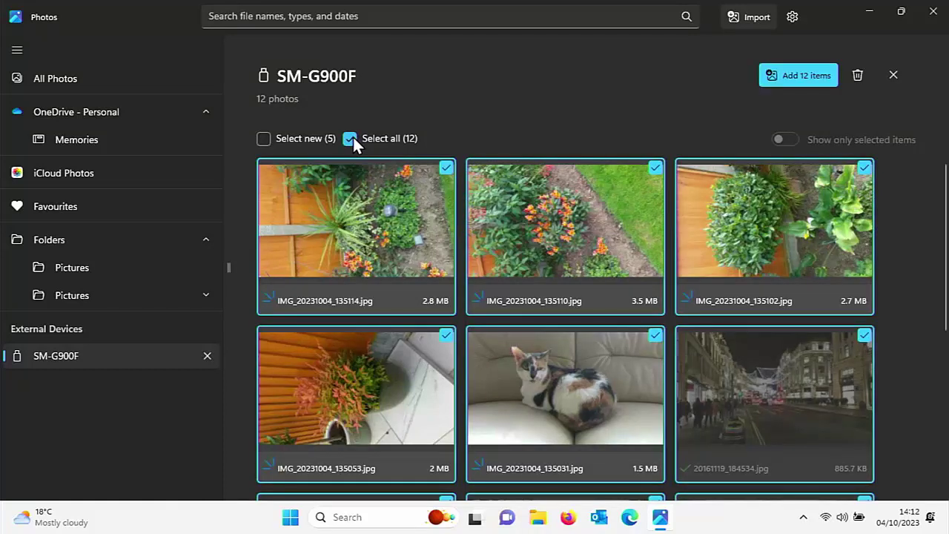
pyautogui.click(350, 139)
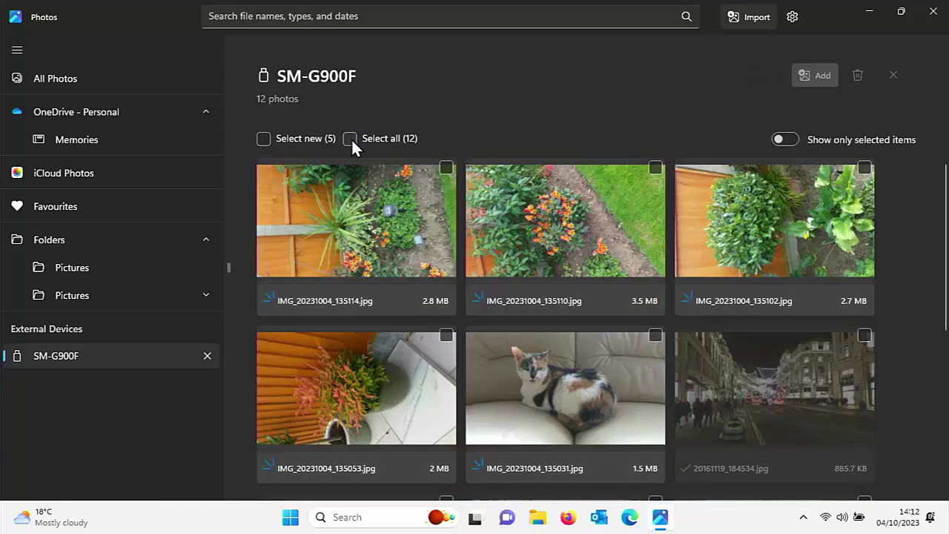
pyautogui.click(264, 139)
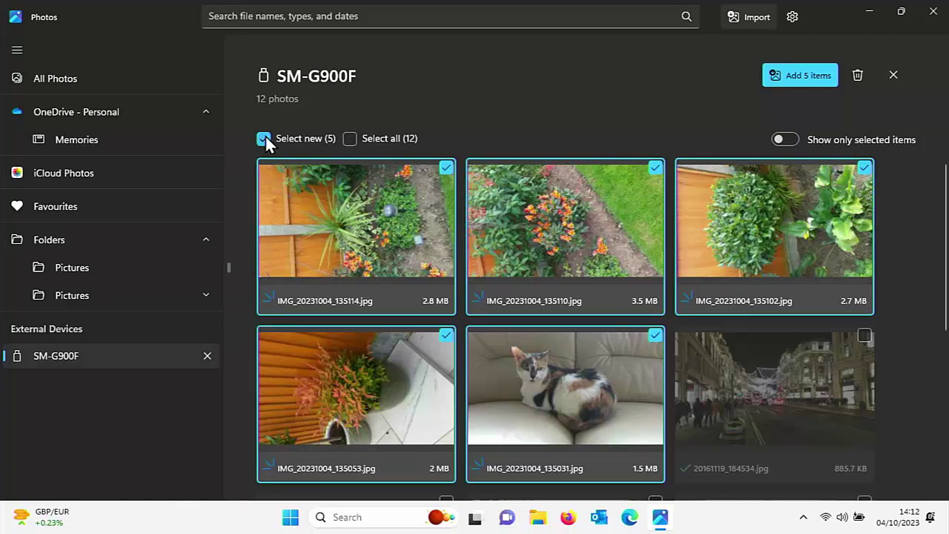
pyautogui.click(264, 139)
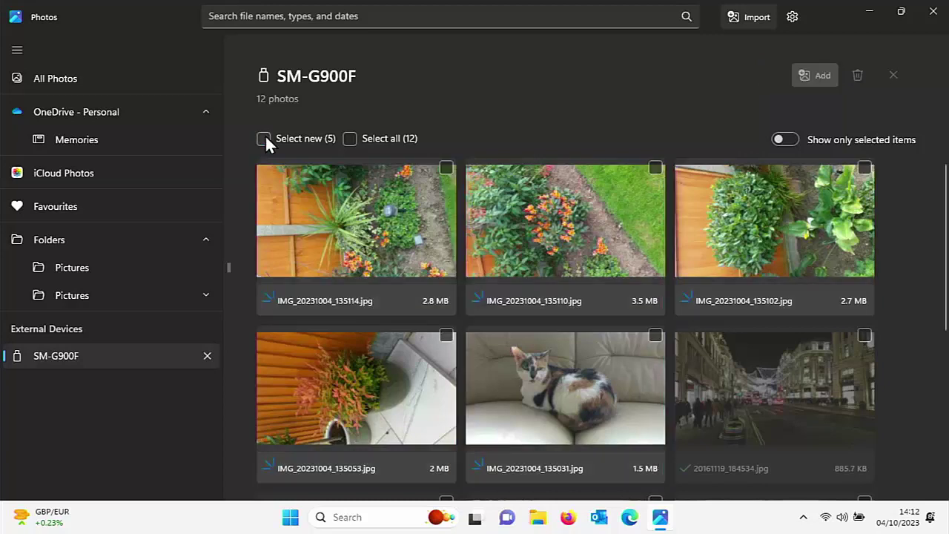
pyautogui.click(656, 335)
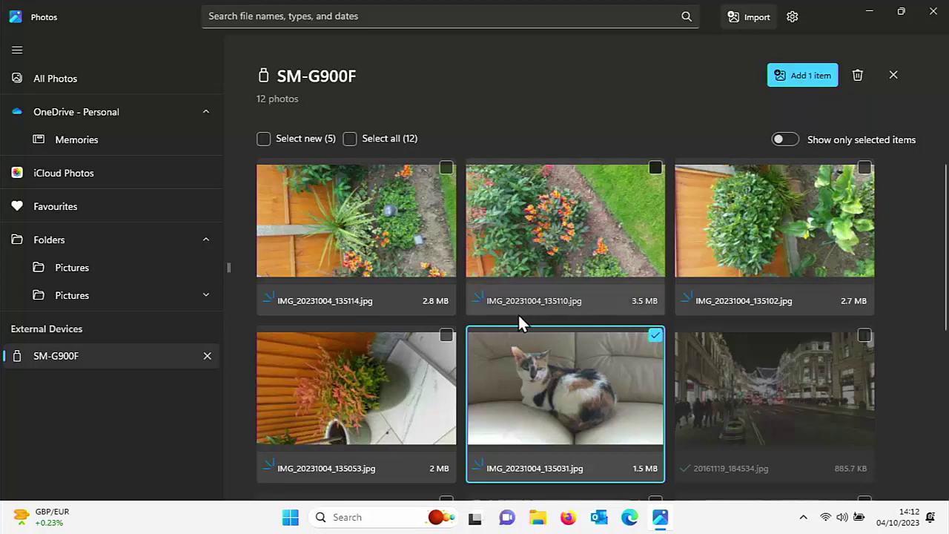
pyautogui.click(443, 344)
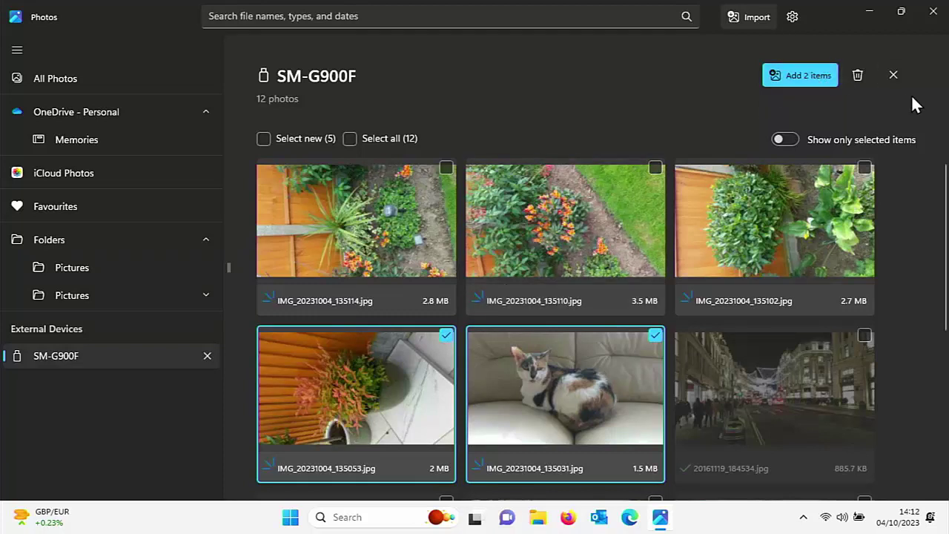
# Step: Add the 2 marked photos and import them into the Pictures folder
pyautogui.click(819, 76)
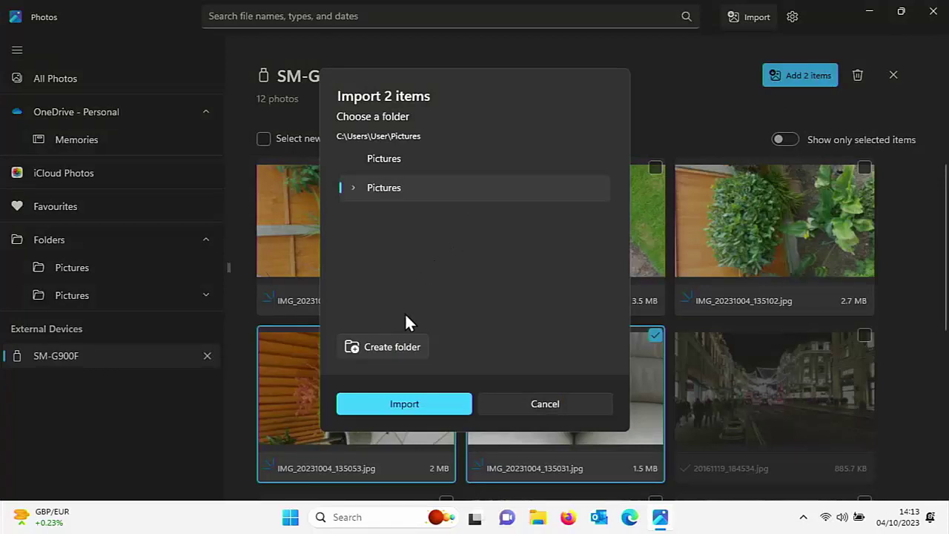
pyautogui.click(402, 341)
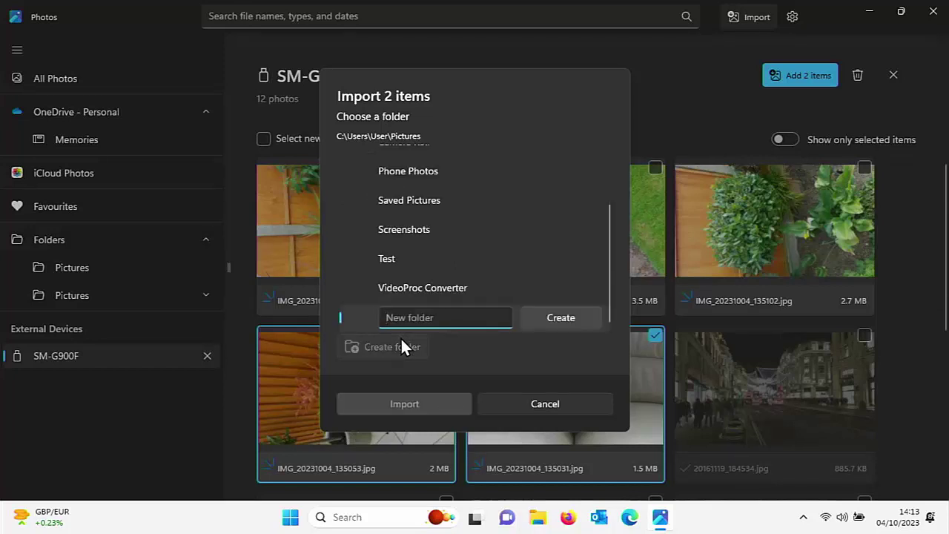
pyautogui.press('Escape')
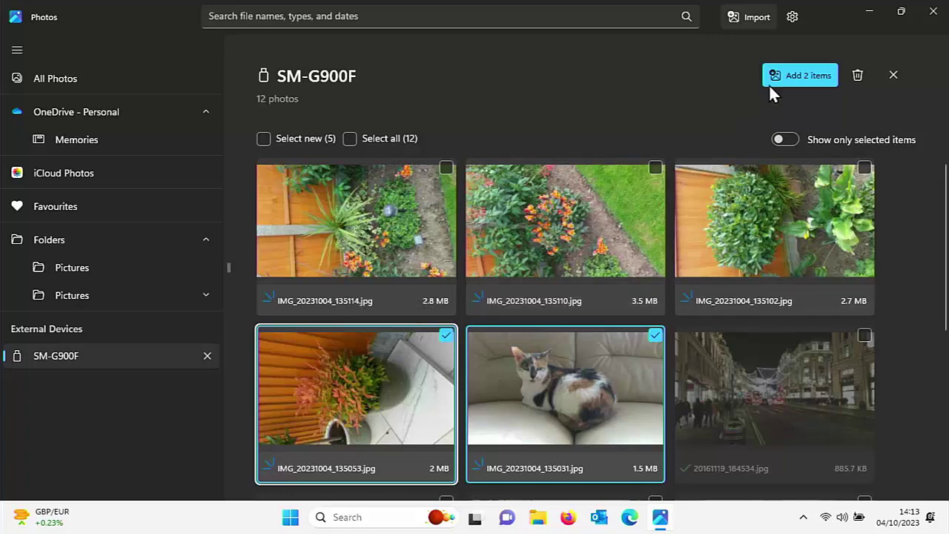
pyautogui.click(793, 78)
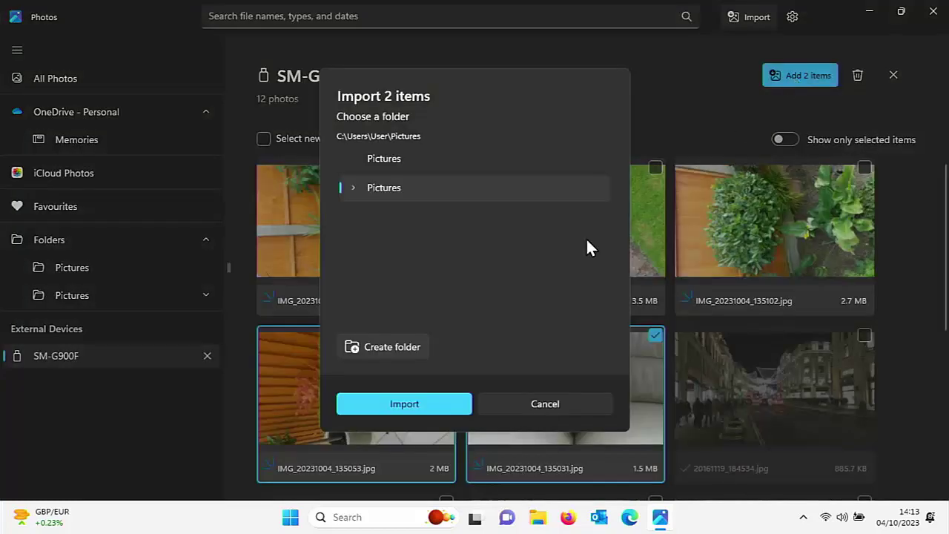
pyautogui.click(380, 407)
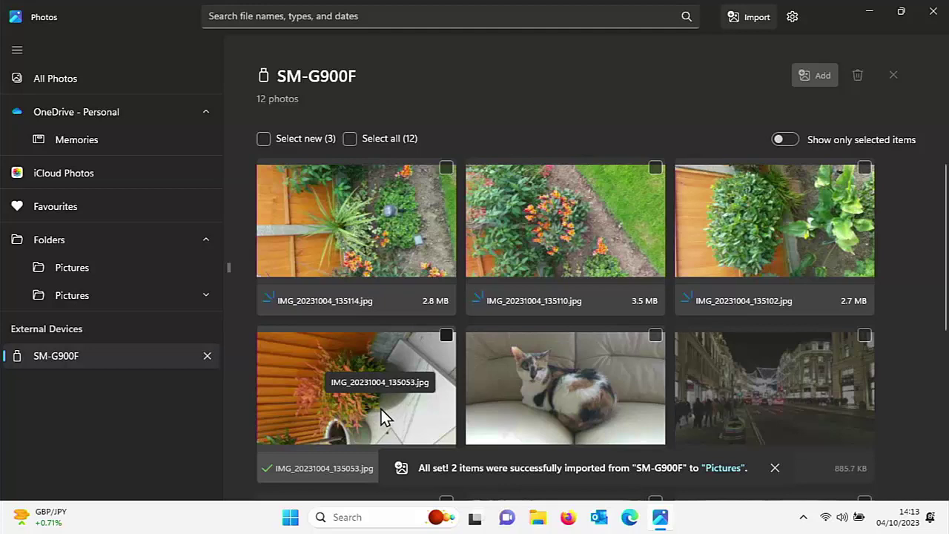
# Step: Return to the full gallery, now 18 photos, and close Photos
pyautogui.click(47, 77)
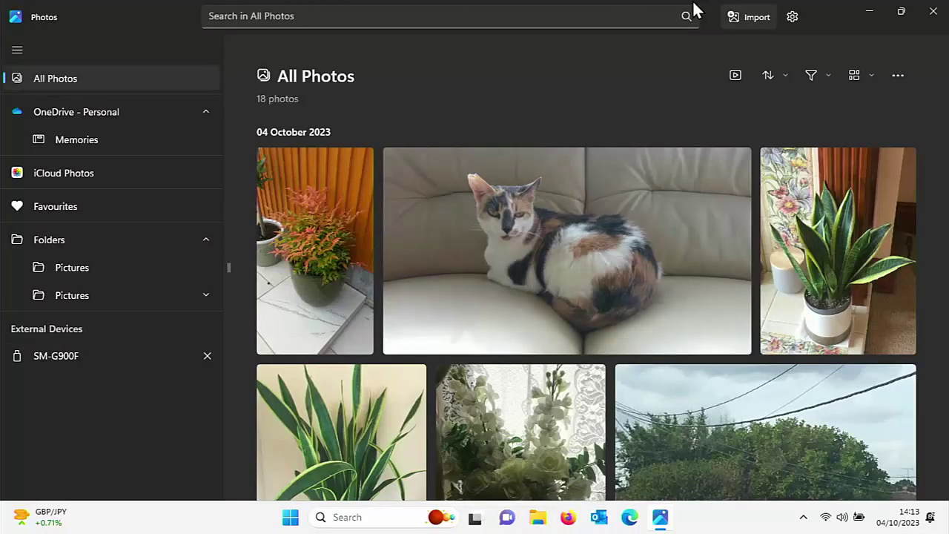
pyautogui.click(931, 12)
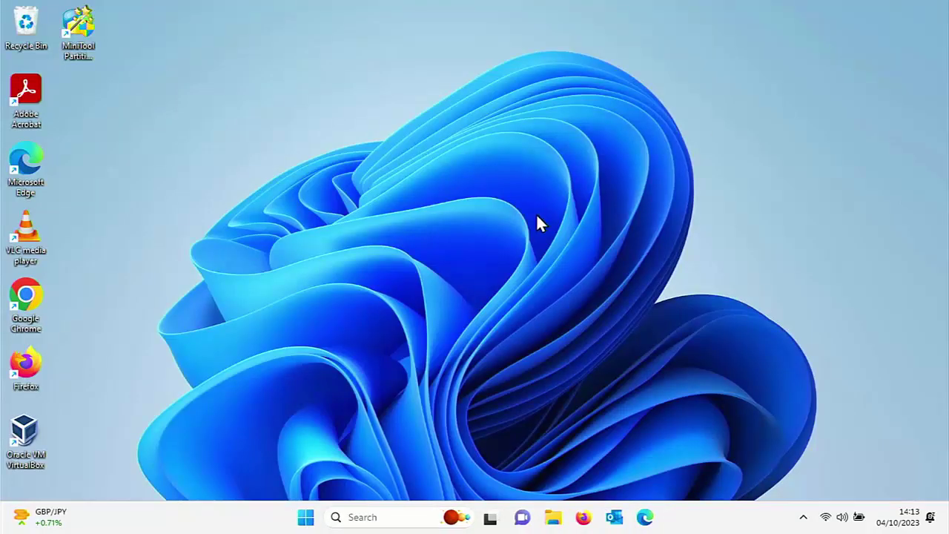
pyautogui.click(554, 517)
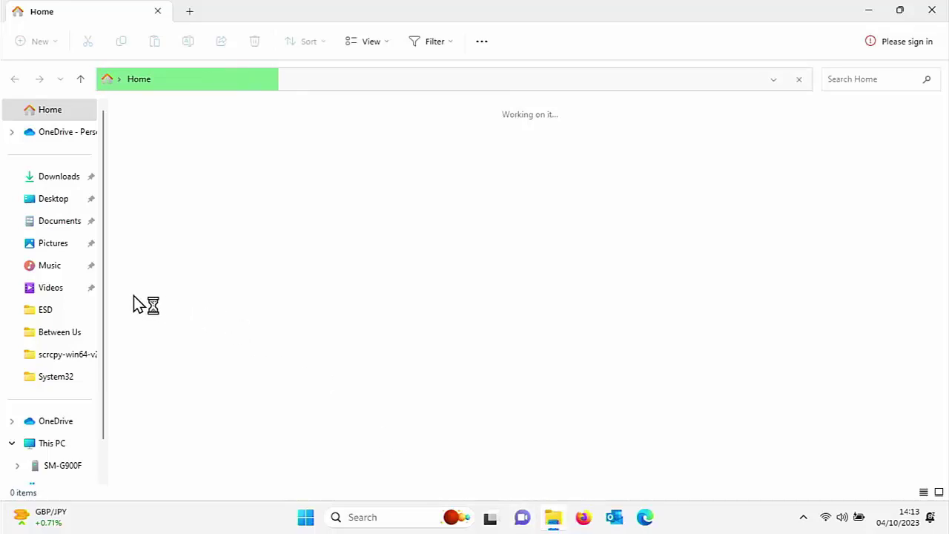
pyautogui.click(61, 250)
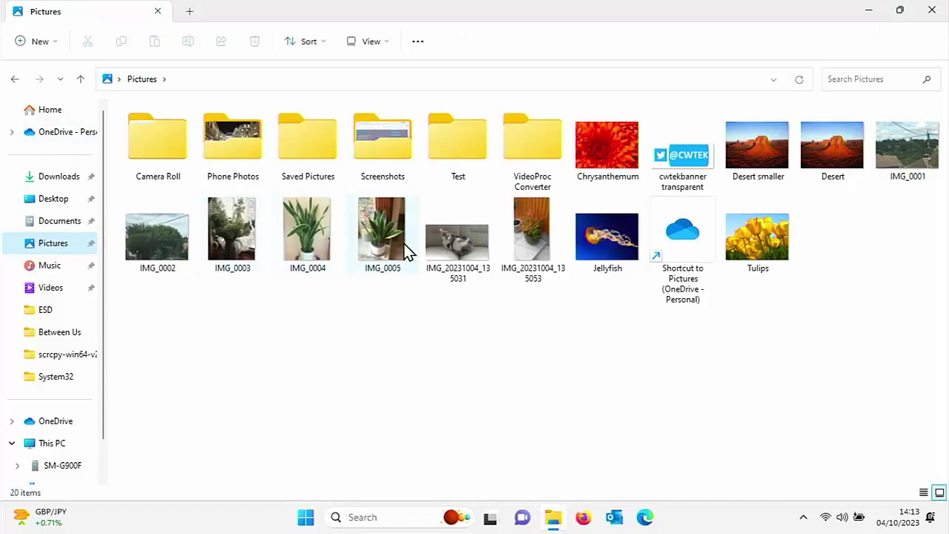
pyautogui.doubleClick(452, 248)
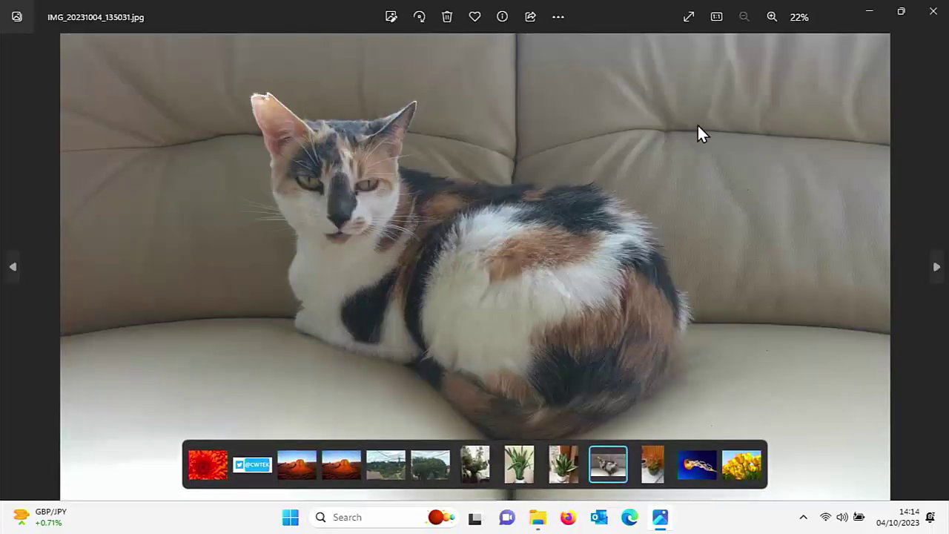
pyautogui.click(933, 11)
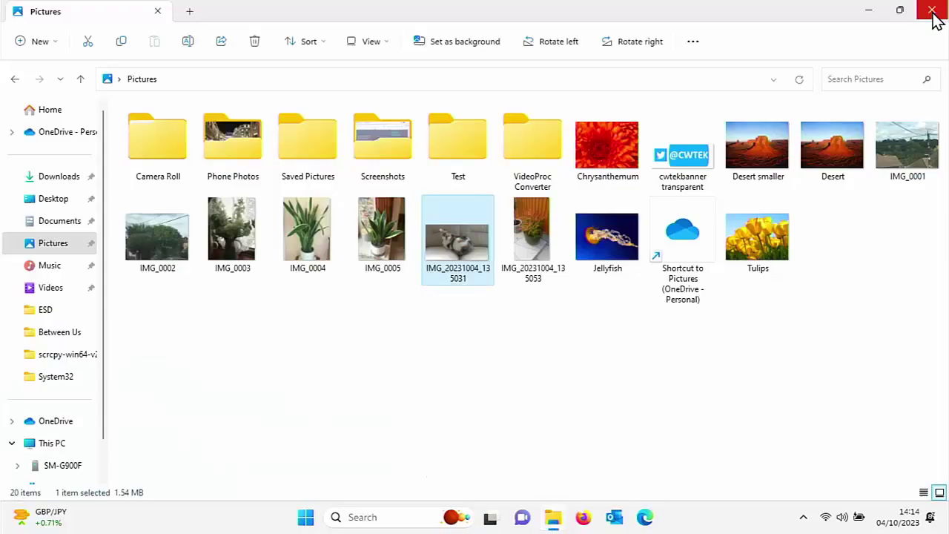
pyautogui.click(933, 11)
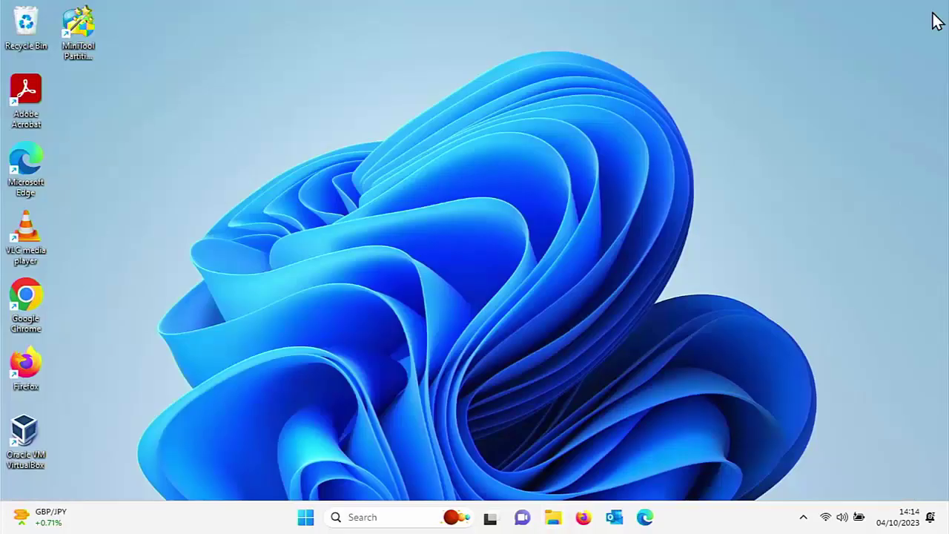
# Step: Relaunch Microsoft Photos from a 'photos' search in the Start menu
pyautogui.press('super')
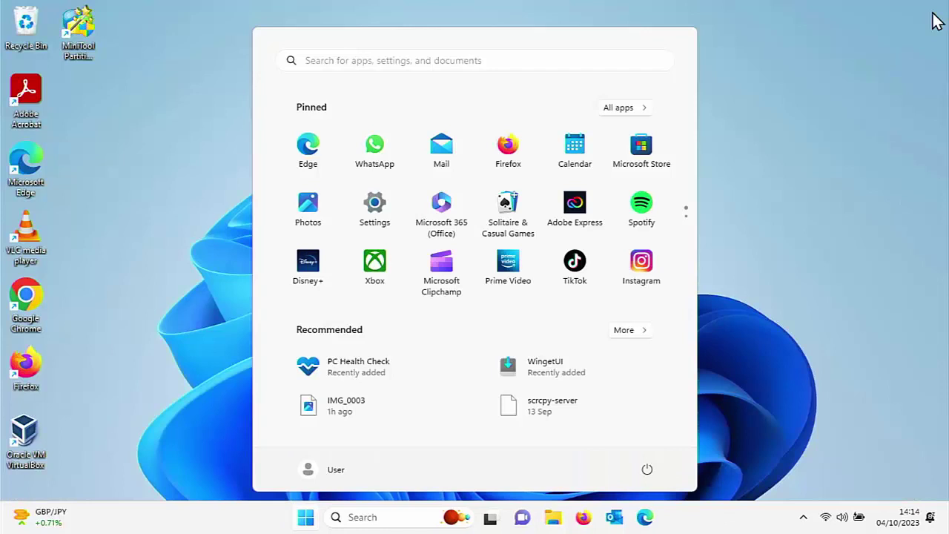
pyautogui.write('ph')
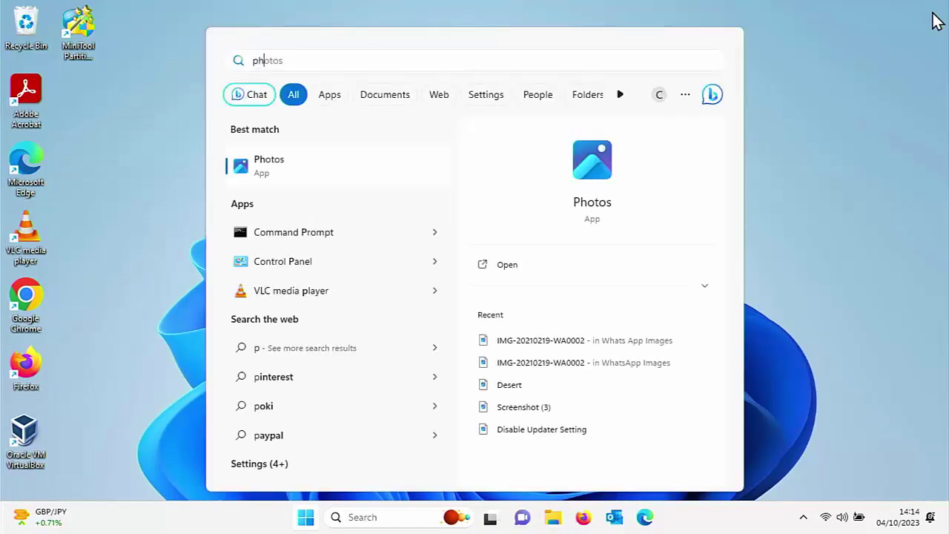
pyautogui.write('otos')
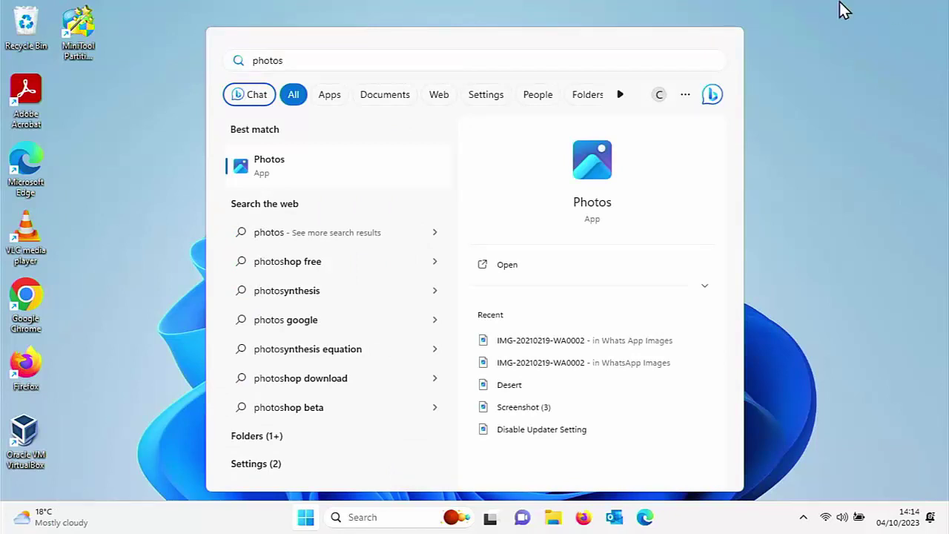
pyautogui.click(394, 165)
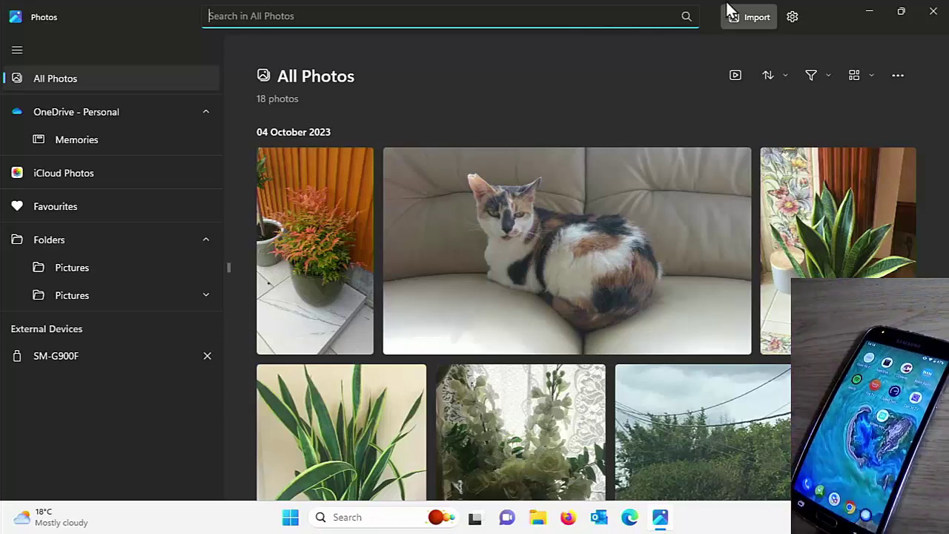
# Step: Import the 3 new SM-G900F photos into Pictures using Select new
pyautogui.click(751, 18)
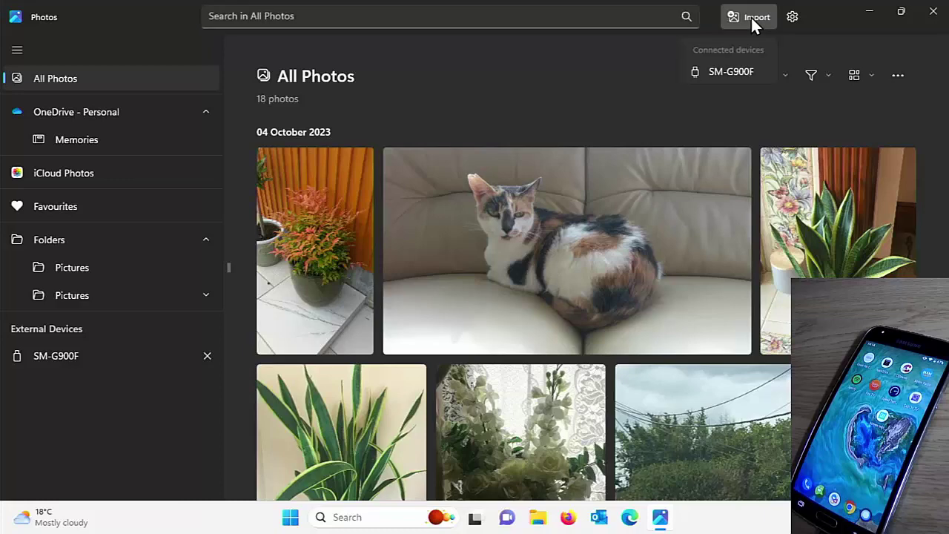
pyautogui.click(742, 74)
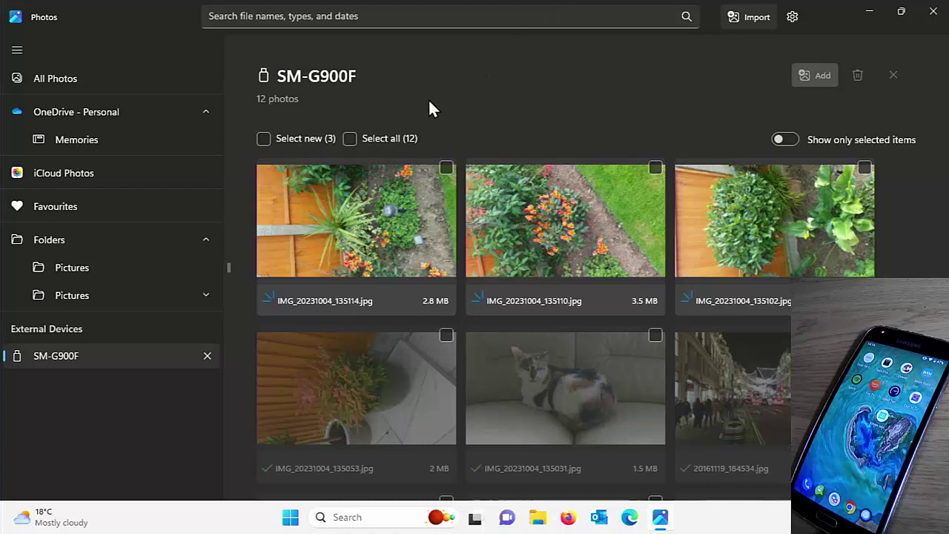
pyautogui.click(279, 143)
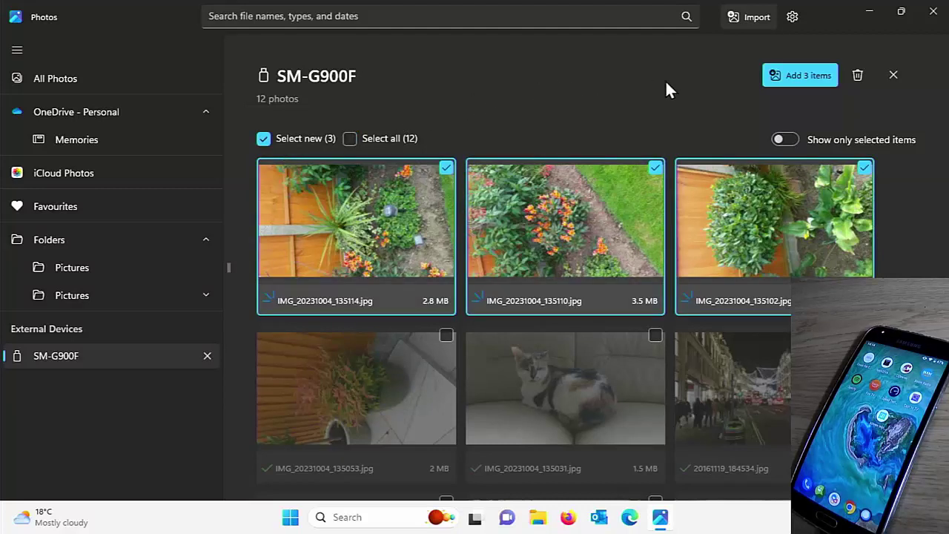
pyautogui.click(784, 65)
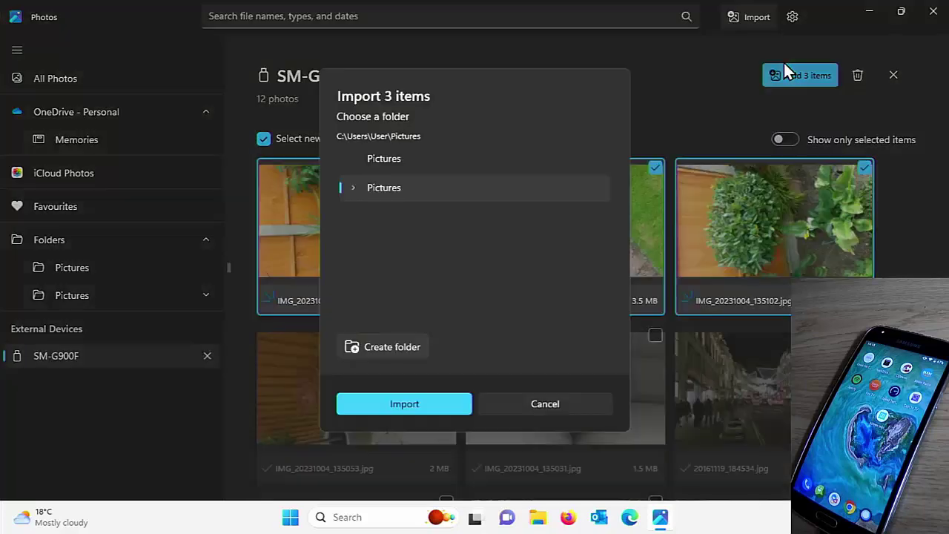
pyautogui.click(444, 415)
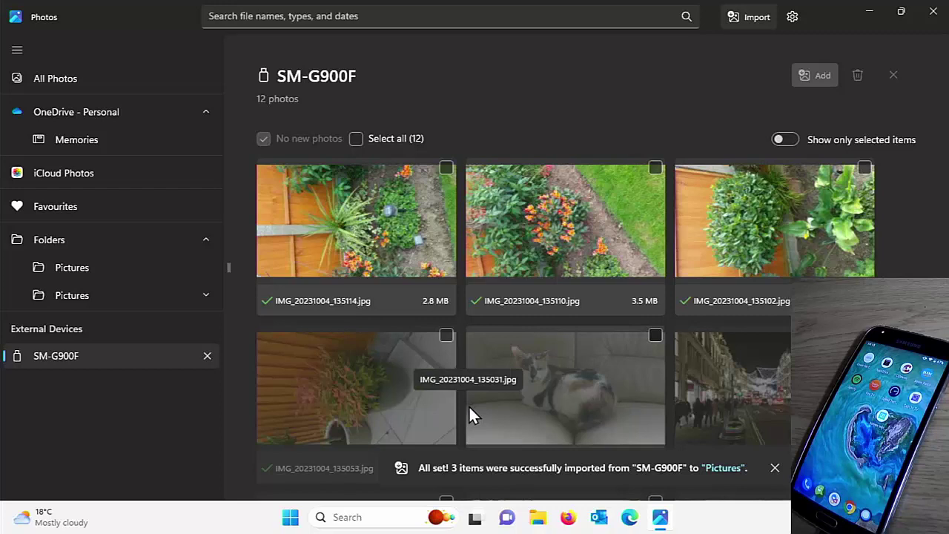
pyautogui.click(470, 406)
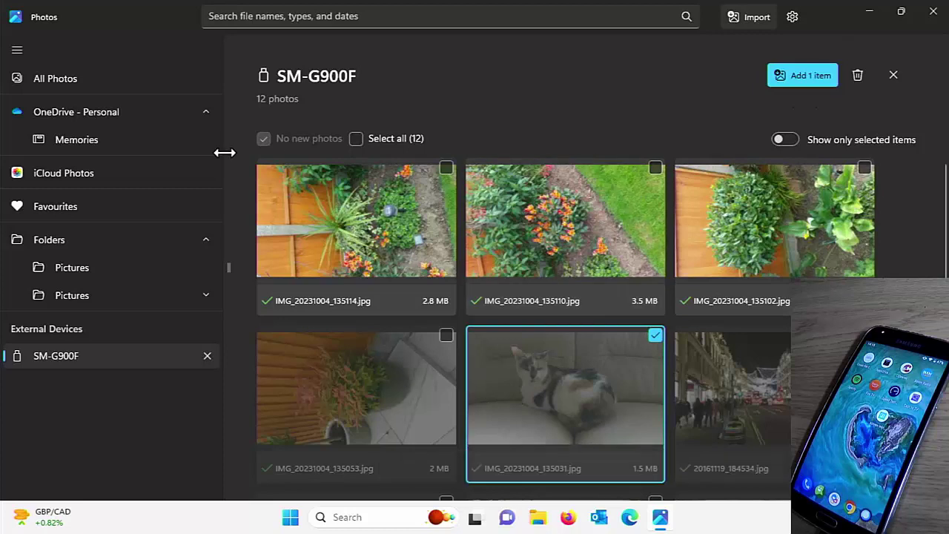
# Step: Go back to All Photos, which now counts 21 photos
pyautogui.click(103, 77)
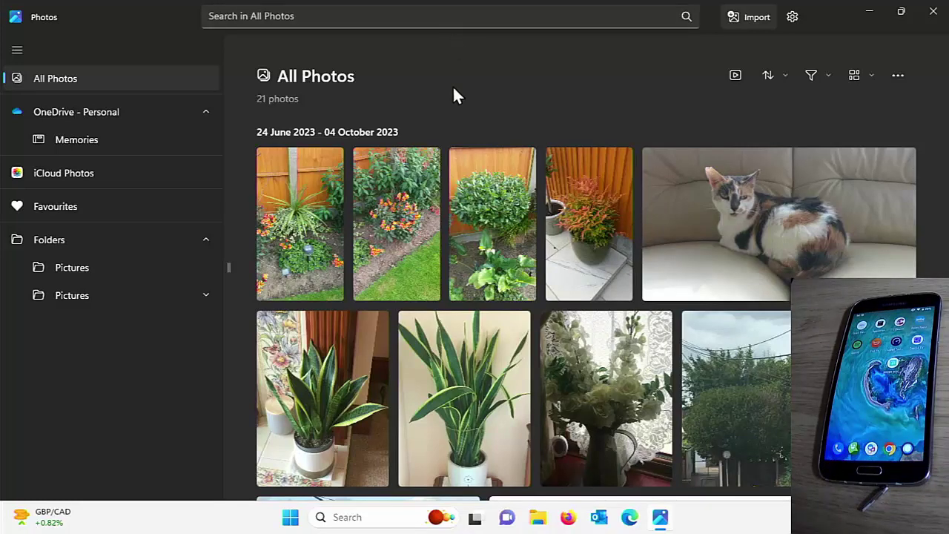
# Step: Preview the first imported garden photo, close Photos, and open File Explorer
pyautogui.doubleClick(293, 194)
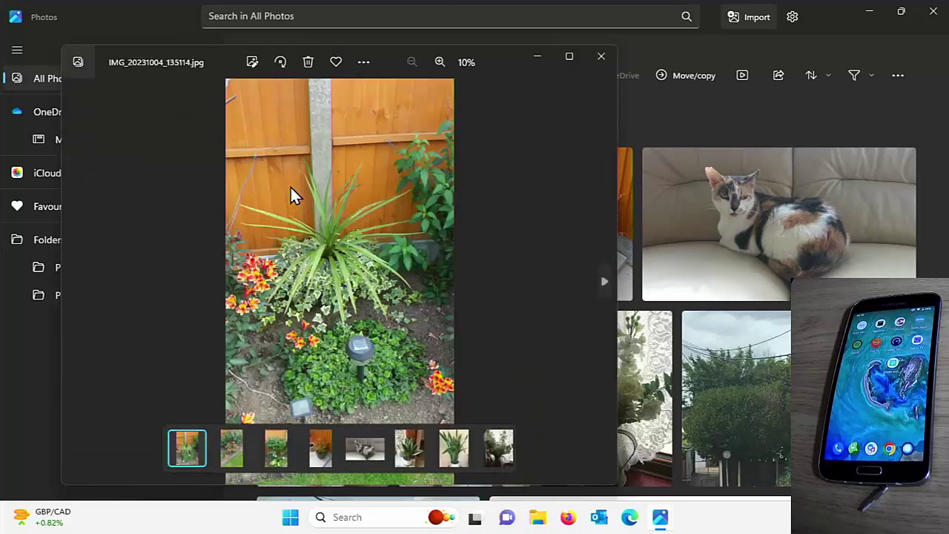
pyautogui.click(602, 56)
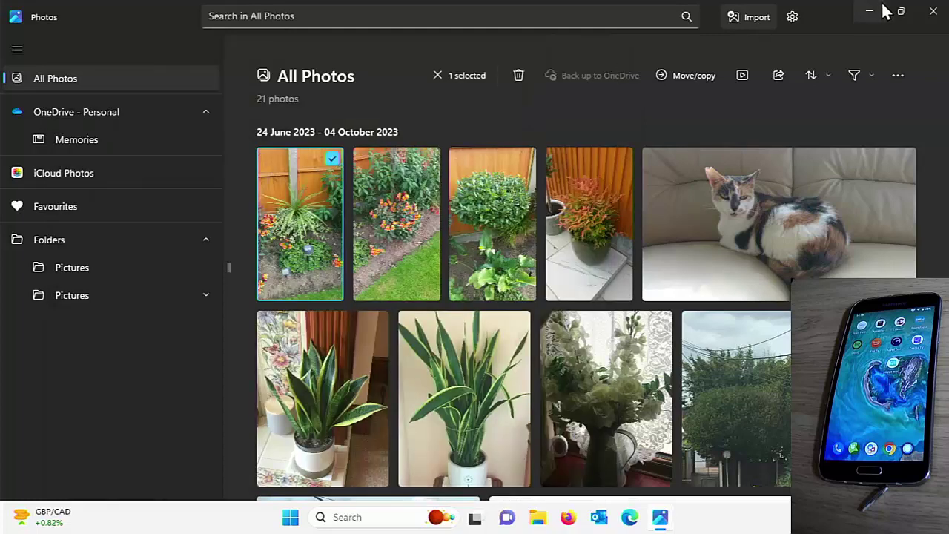
pyautogui.click(927, 16)
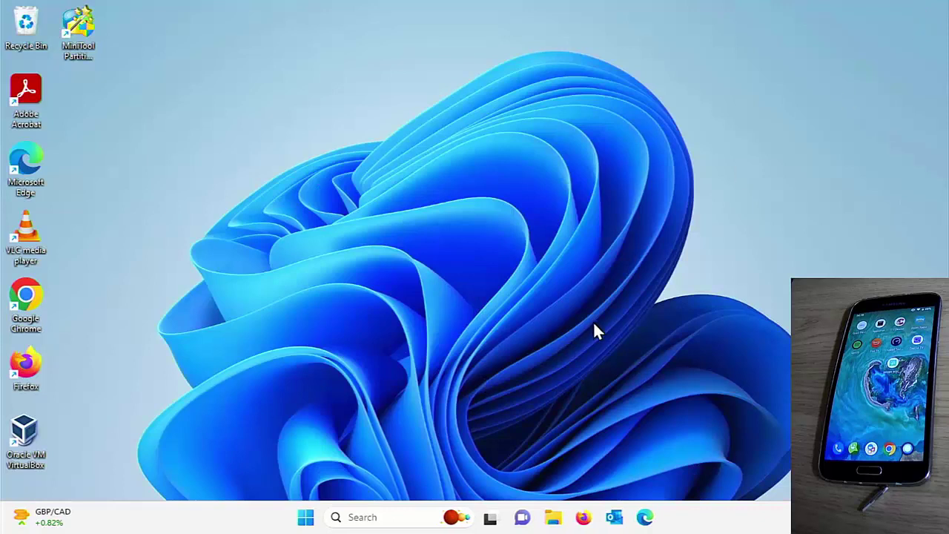
pyautogui.click(554, 518)
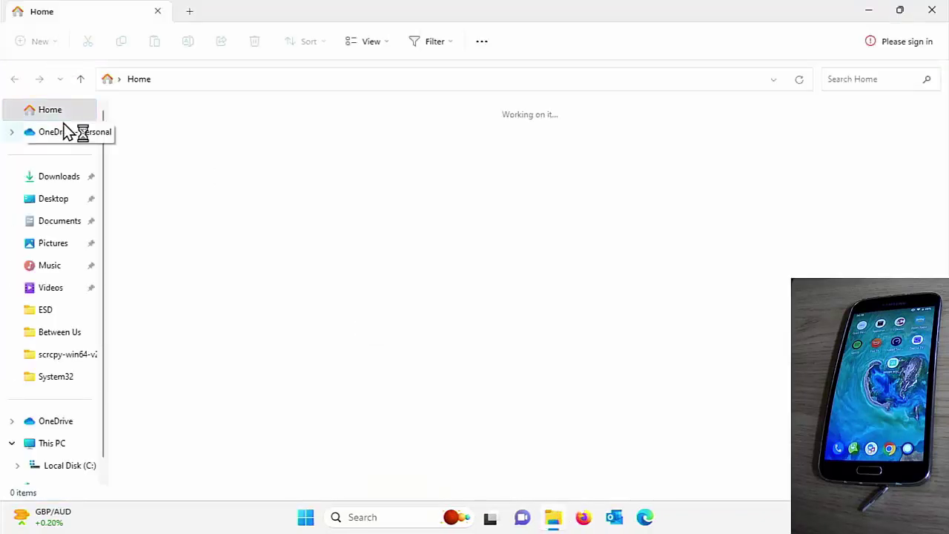
# Step: Open the Pictures folder in File Explorer to see its 23 items
pyautogui.click(52, 243)
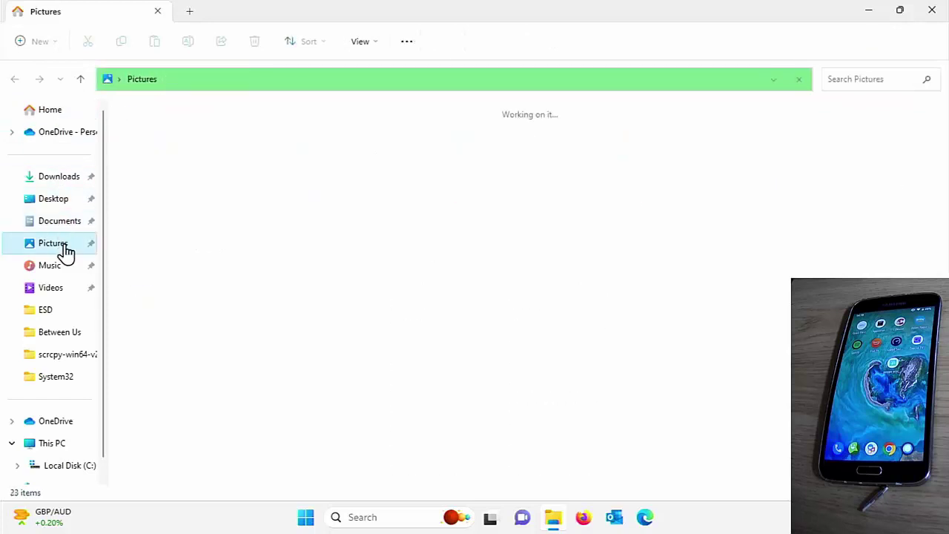